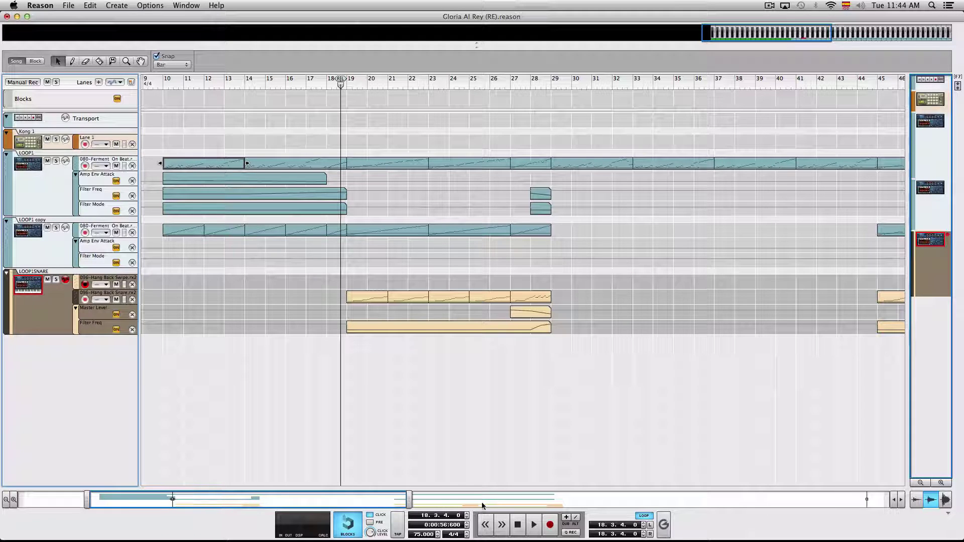
# Switch to Pro Tools and play the mix from the Pre Coro and Coro markers with the loop tracks muted.
pyautogui.moveTo(640, 523)
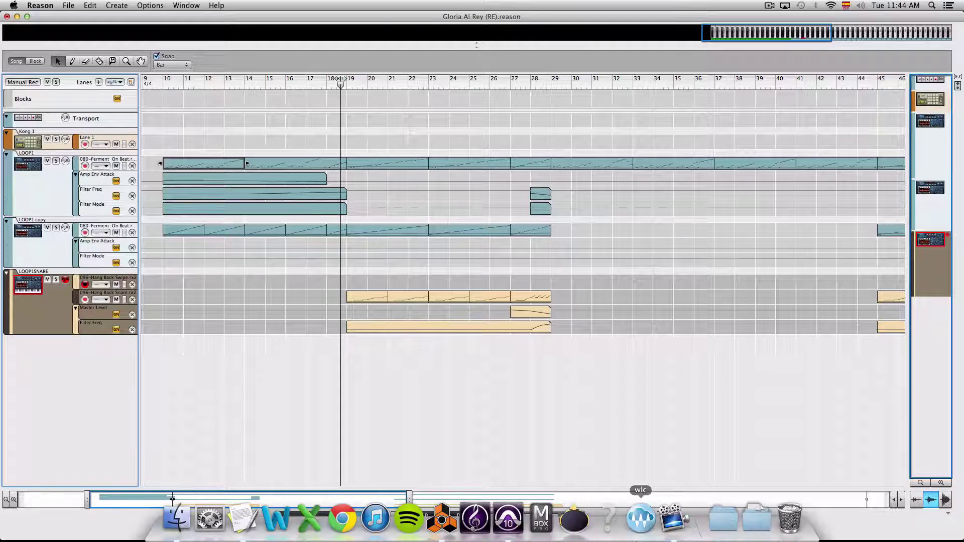
pyautogui.click(508, 520)
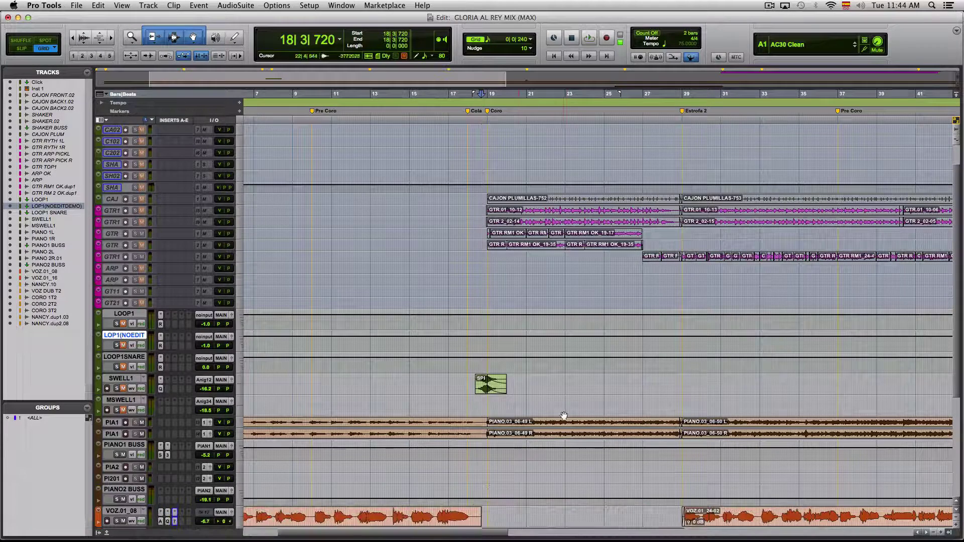
pyautogui.click(310, 118)
pyautogui.scroll(3, 299, 196)
pyautogui.press('space')
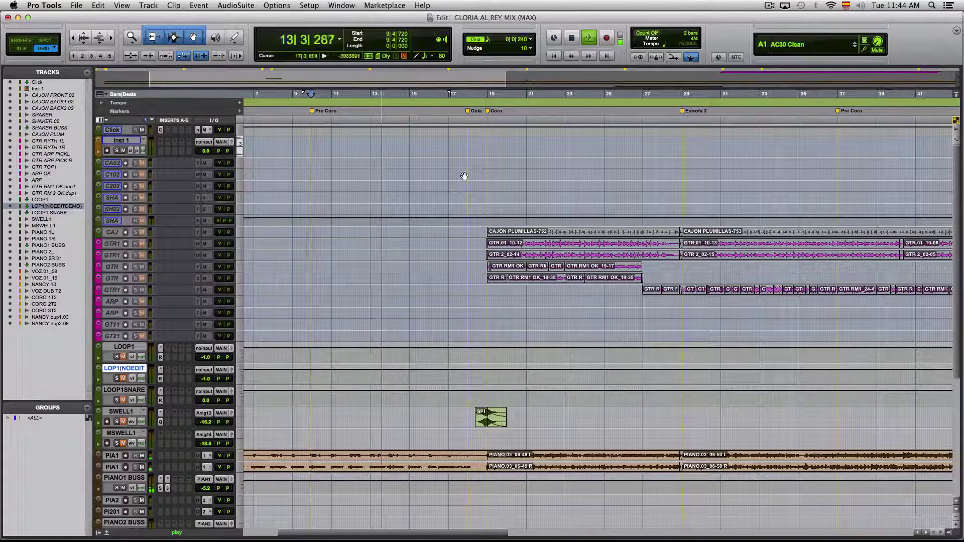
pyautogui.press('space')
pyautogui.click(479, 121)
pyautogui.press('space')
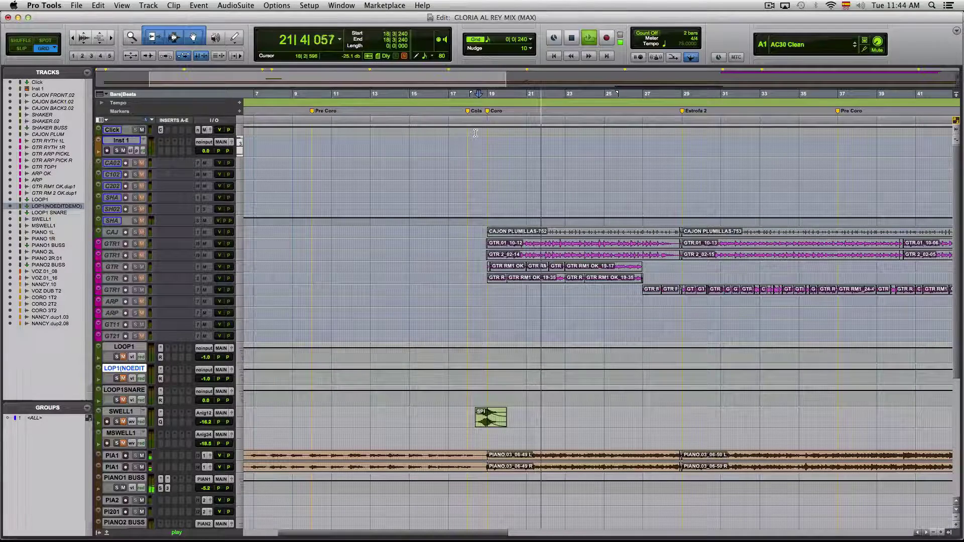
pyautogui.press('space')
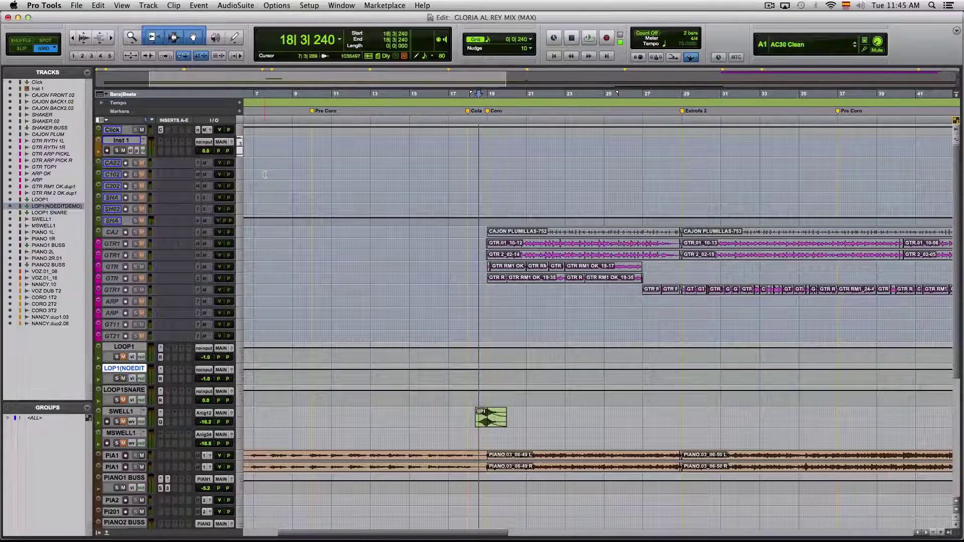
# Play the Pre Coro and Coro sections with only the unedited LOP1(NOEDITDEMO) loop track unmuted.
pyautogui.click(310, 120)
pyautogui.press('space')
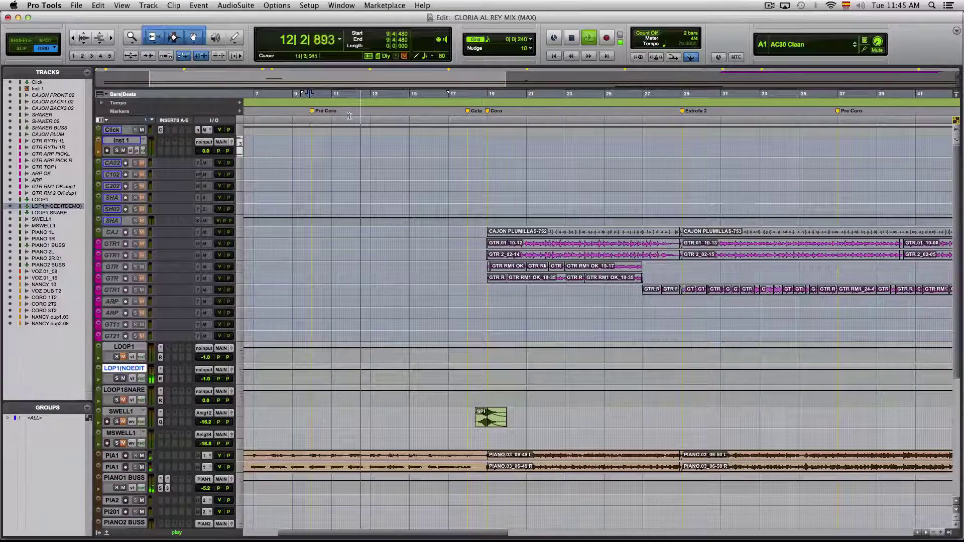
pyautogui.click(478, 122)
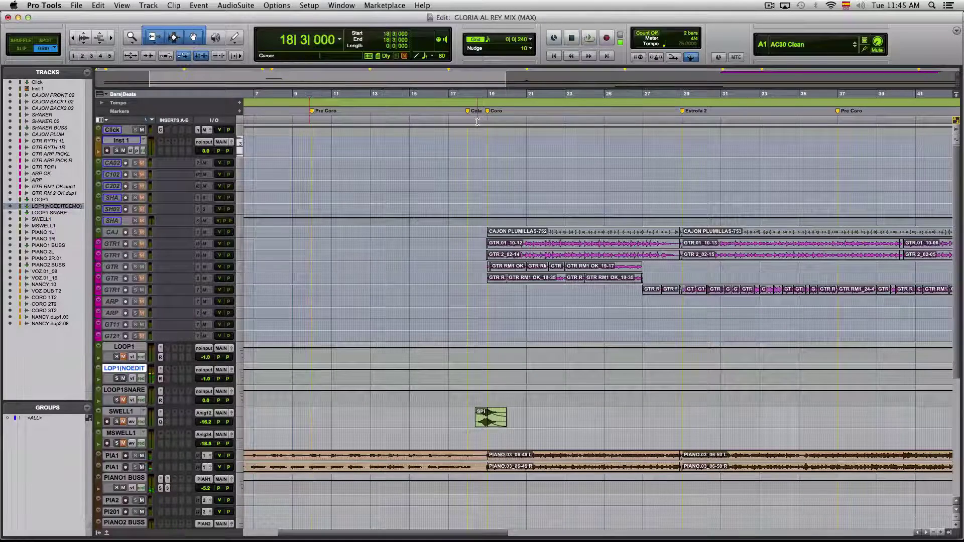
pyautogui.press('space')
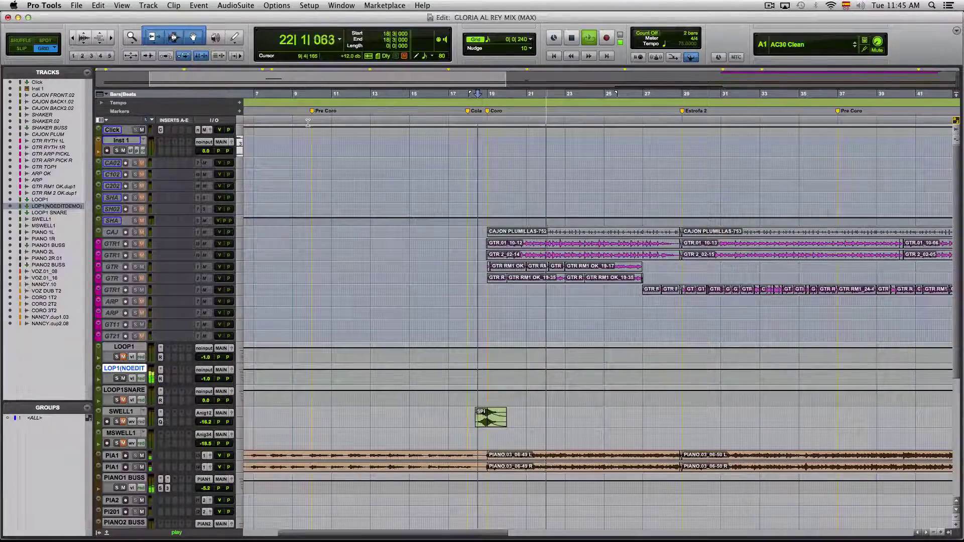
pyautogui.press('space')
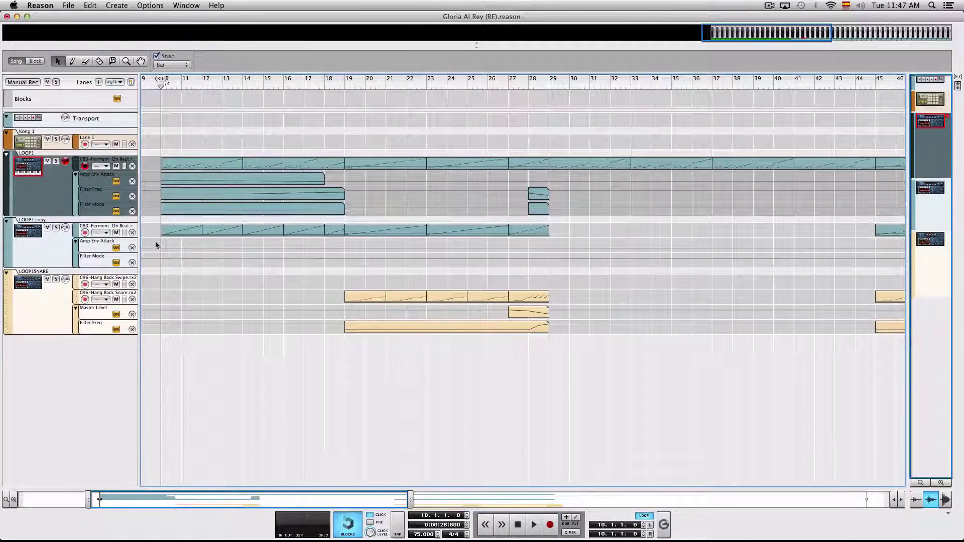
# In Reason, select the LOOP1 copy clips from bar 10 to 29, and the LOOP1 clips and automation over the same range.
pyautogui.moveTo(155, 232); pyautogui.dragTo(562, 249)
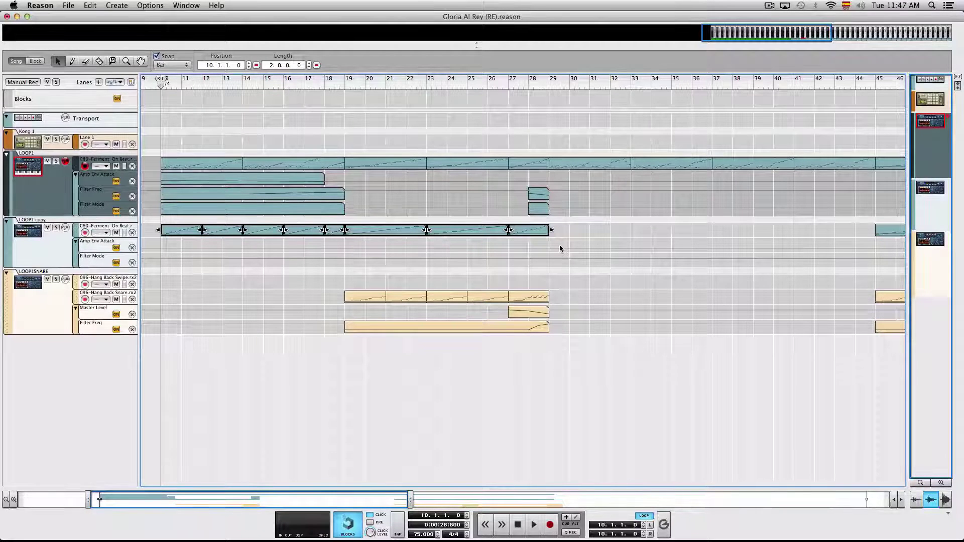
pyautogui.click(278, 216)
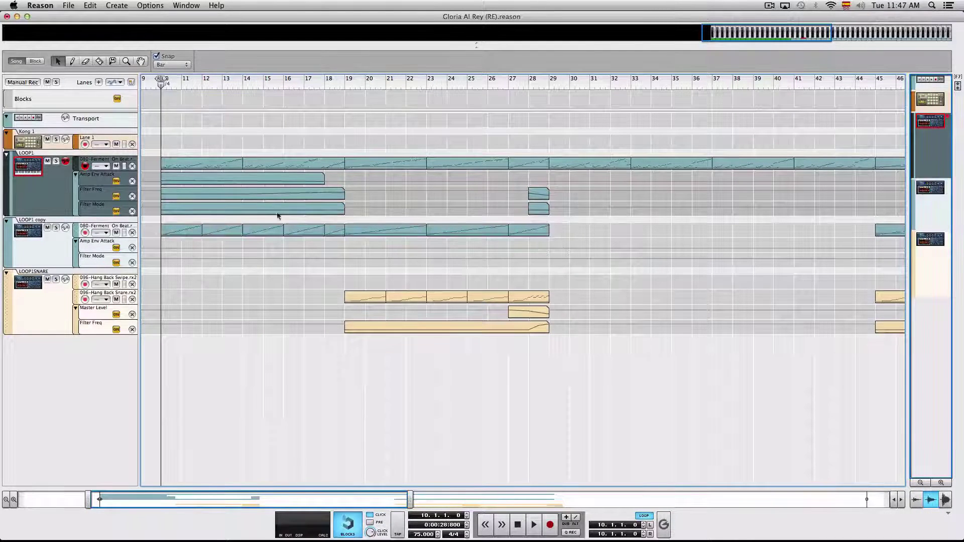
pyautogui.moveTo(154, 156); pyautogui.dragTo(557, 211)
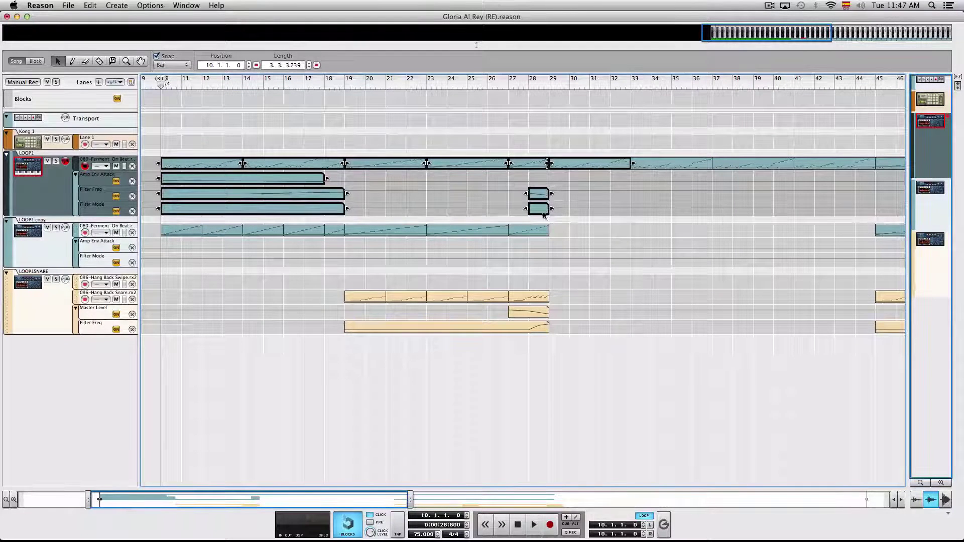
pyautogui.click(337, 271)
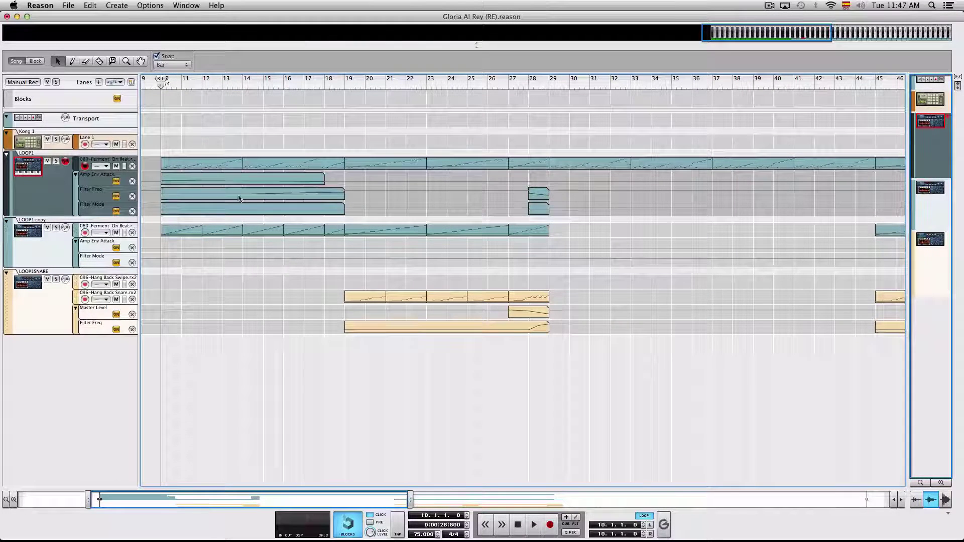
# Examine the slice notes of the LOOP1 clip at bar 10 and select the Filter Freq and Filter Mode automation clips starting there.
pyautogui.doubleClick(206, 168)
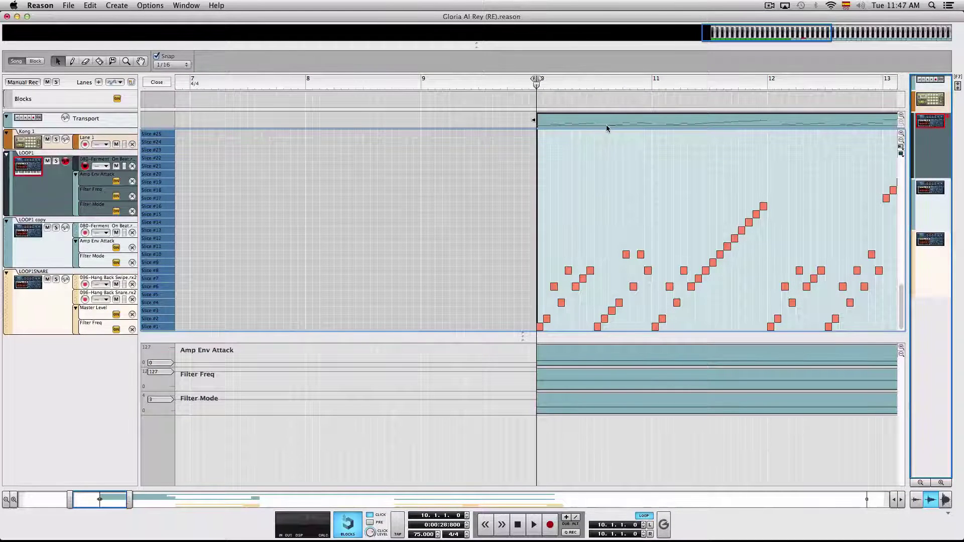
pyautogui.click(149, 80)
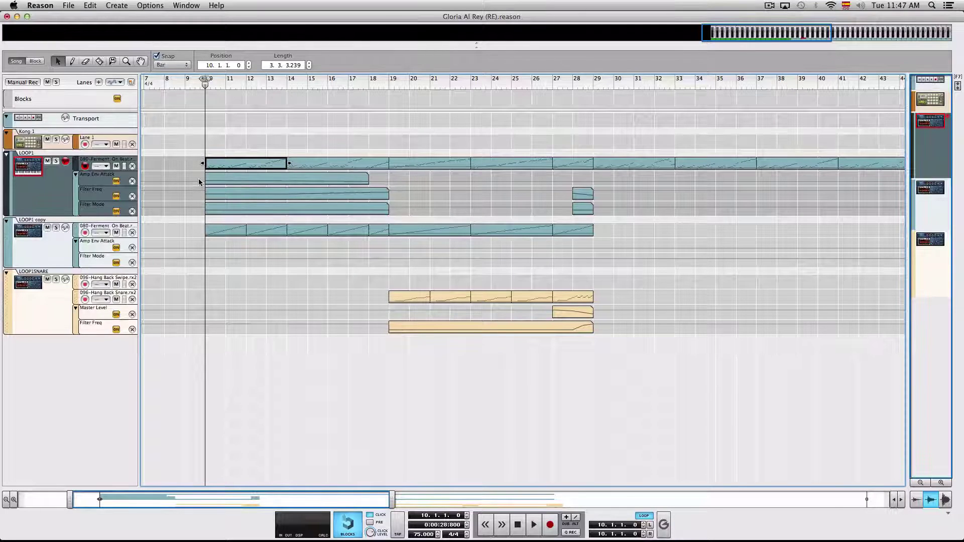
pyautogui.moveTo(183, 196); pyautogui.dragTo(325, 205)
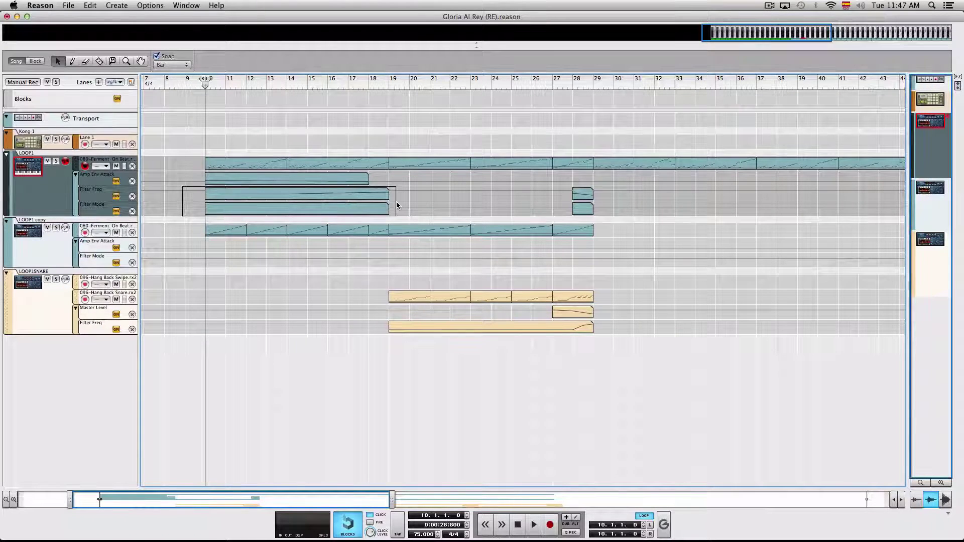
pyautogui.moveTo(396, 205); pyautogui.dragTo(397, 205)
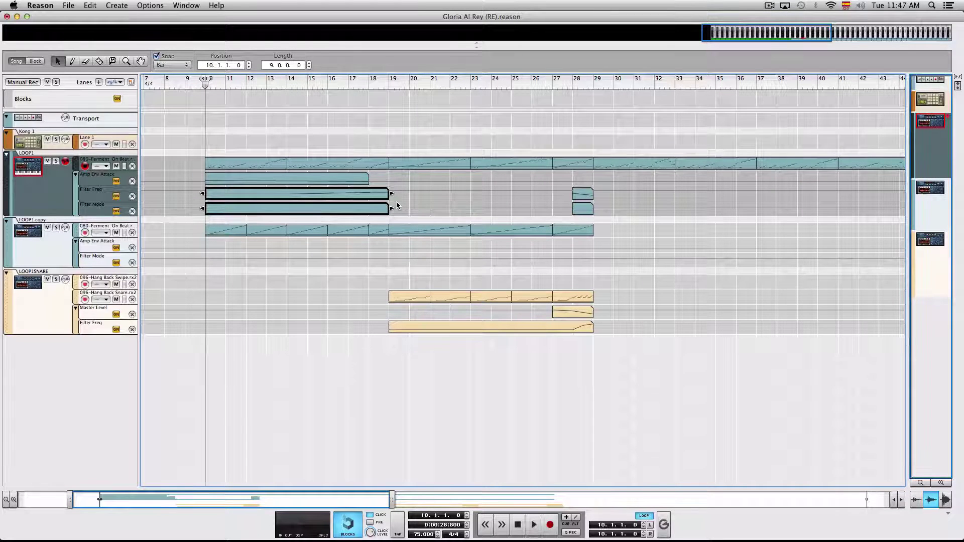
# Compare the LOOP1 clips at bars 19 and 23, and examine the slice notes of the bar 19 clip.
pyautogui.click(429, 164)
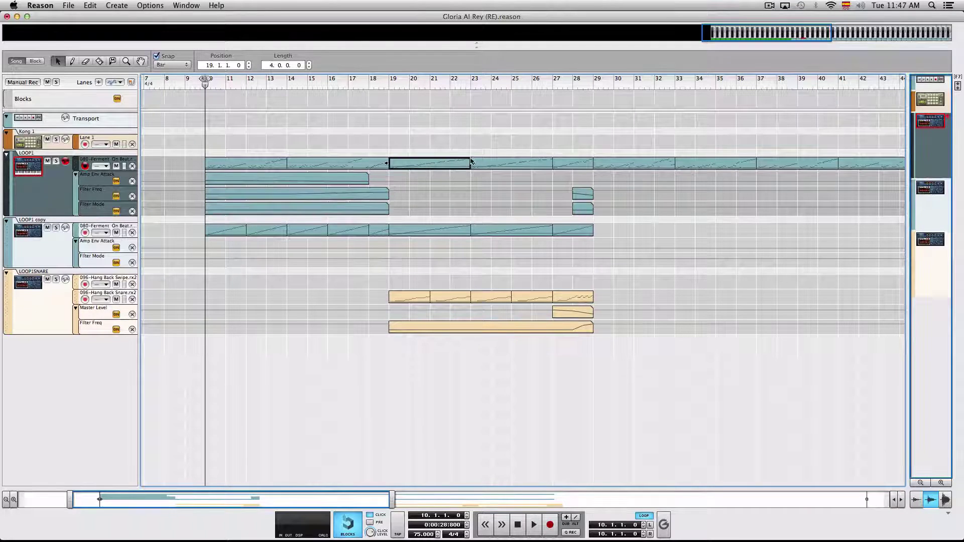
pyautogui.click(498, 168)
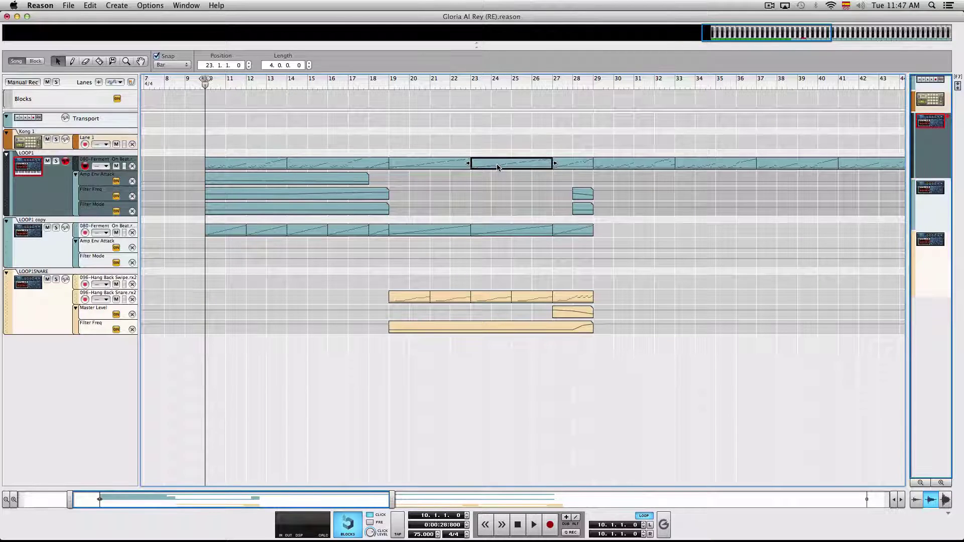
pyautogui.doubleClick(428, 167)
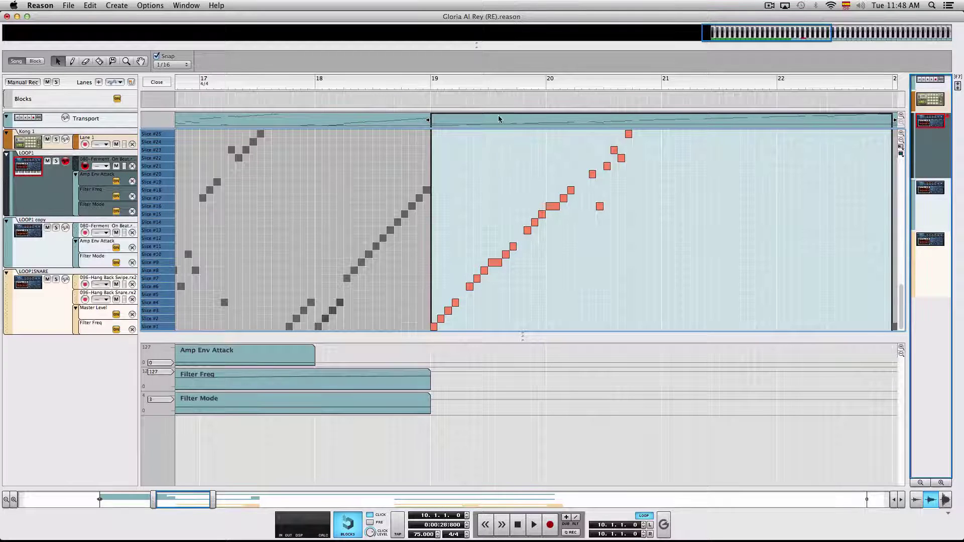
pyautogui.click(157, 83)
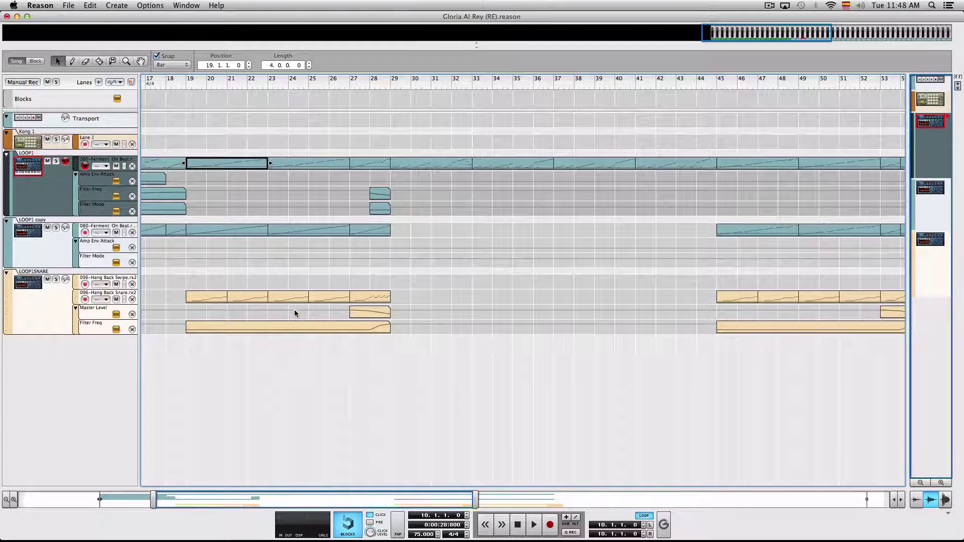
pyautogui.hscroll(-10, 295, 309)
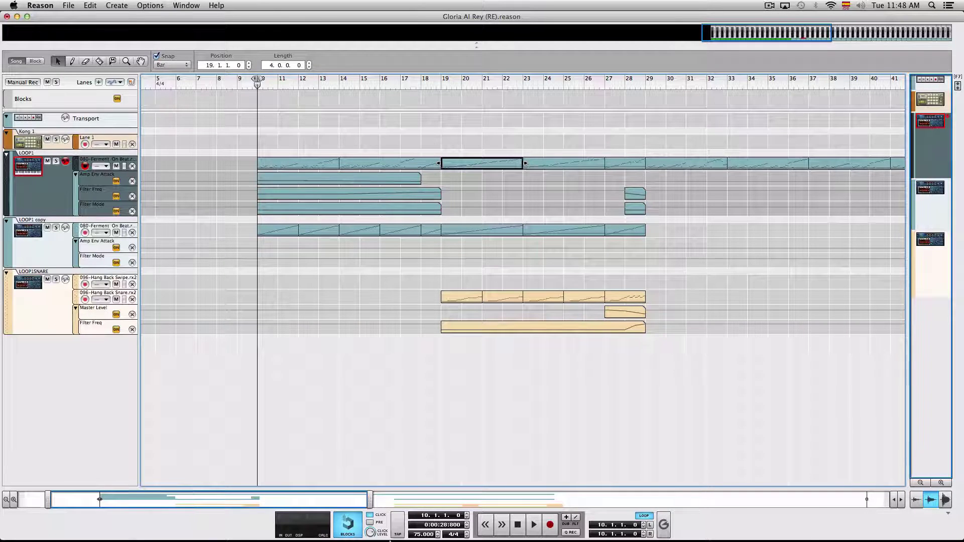
# Switch to Pro Tools and play from the Pre Coro marker with LOOP1 and LOOP1 SNARE unmuted.
pyautogui.moveTo(410, 535)
pyautogui.click(499, 517)
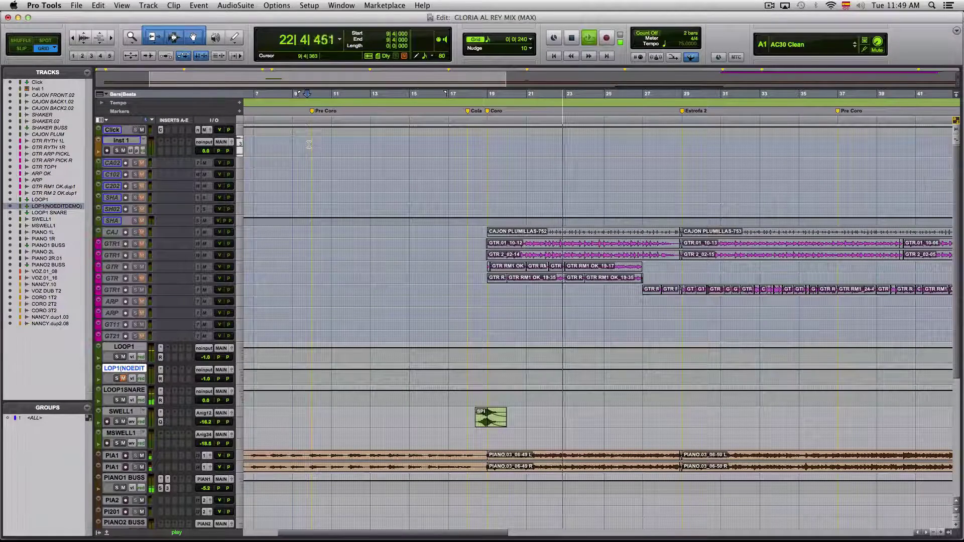
pyautogui.press('space')
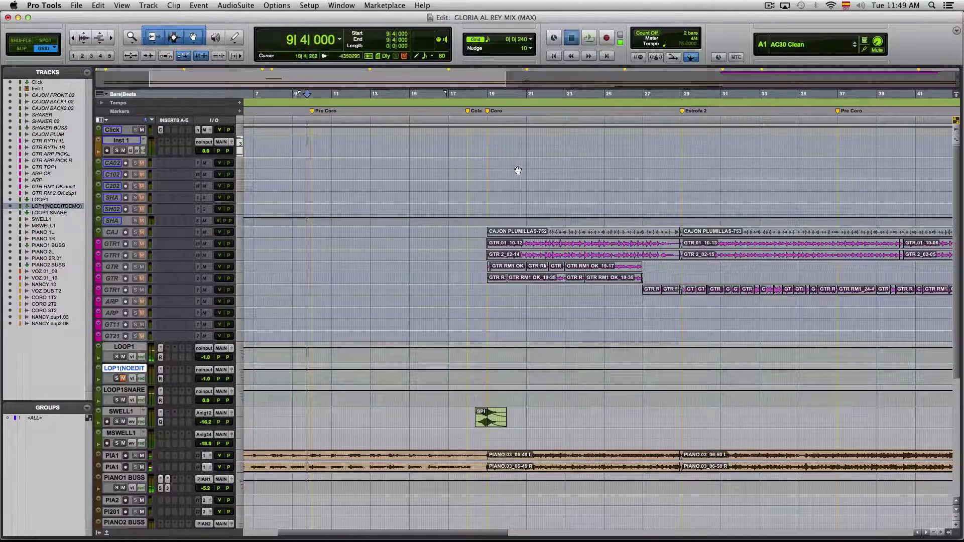
# Compare the Coro from 18|4|480 with only LOP1(NOEDITDEMO) unmuted against LOOP1 and LOOP1 SNARE unmuted in its place.
pyautogui.click(485, 140)
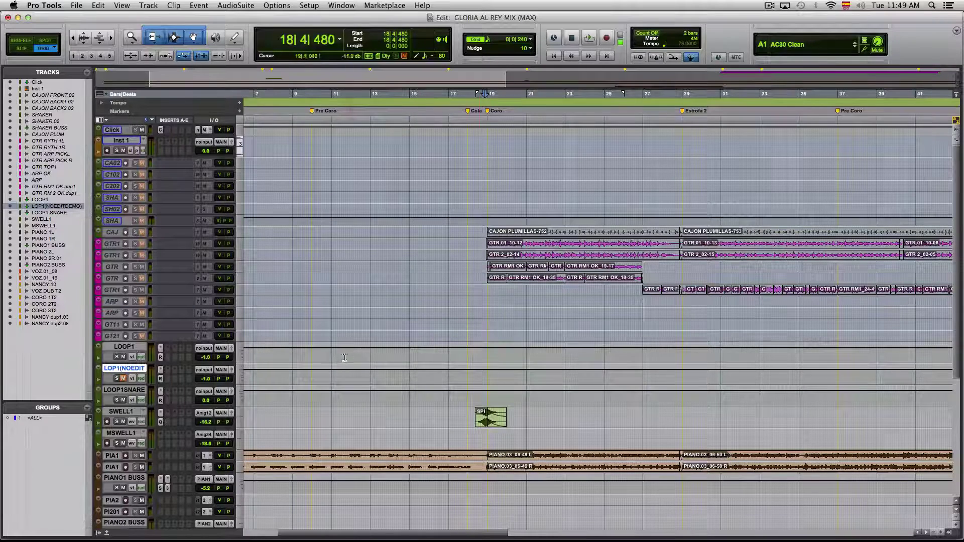
pyautogui.press('space')
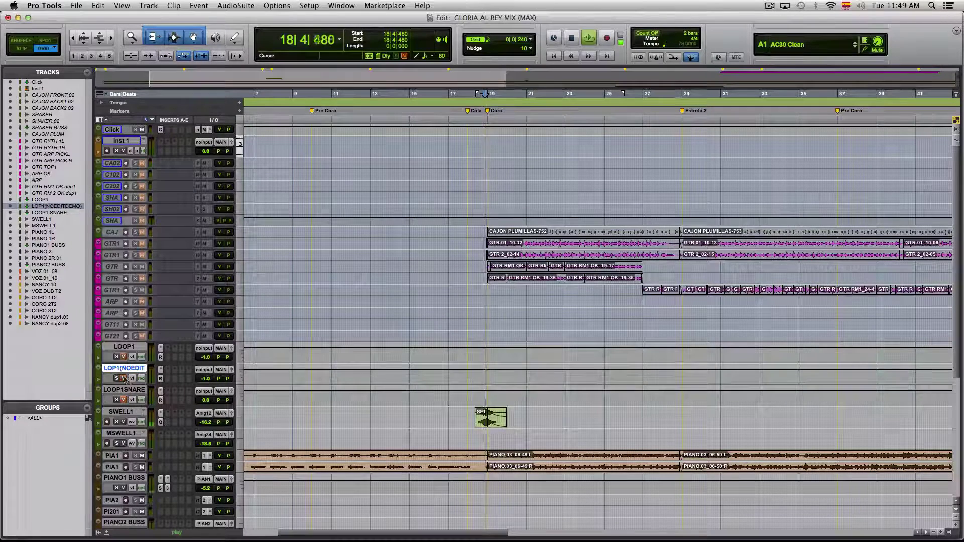
pyautogui.click(124, 378)
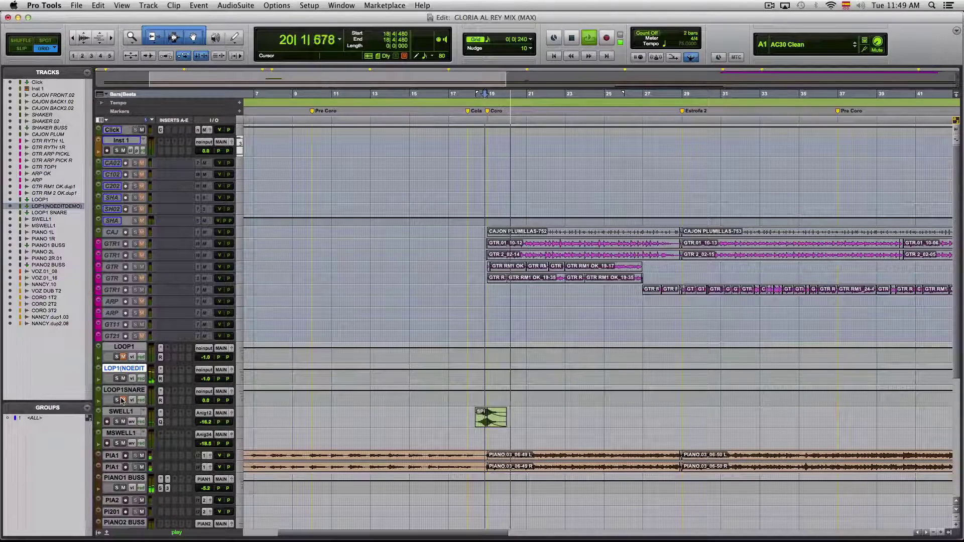
pyautogui.press('space')
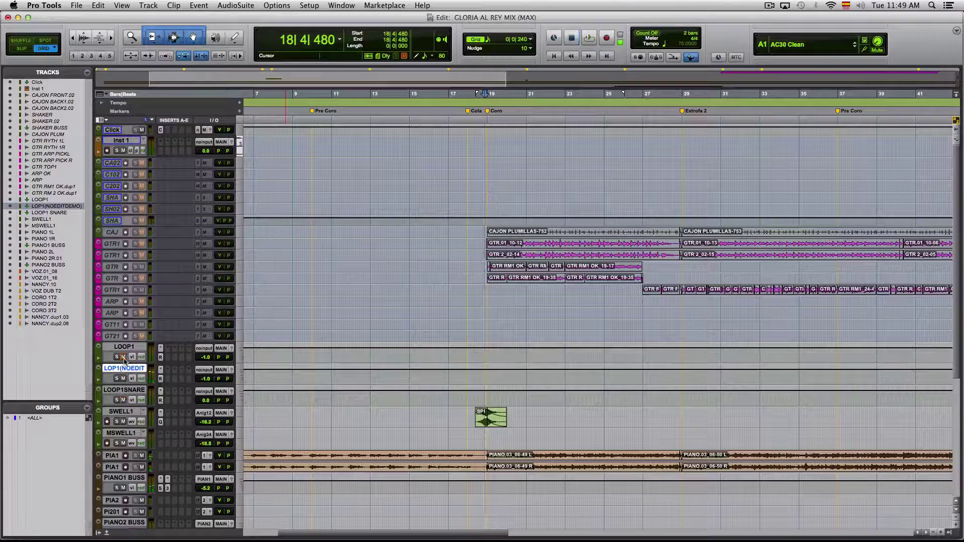
pyautogui.press('space')
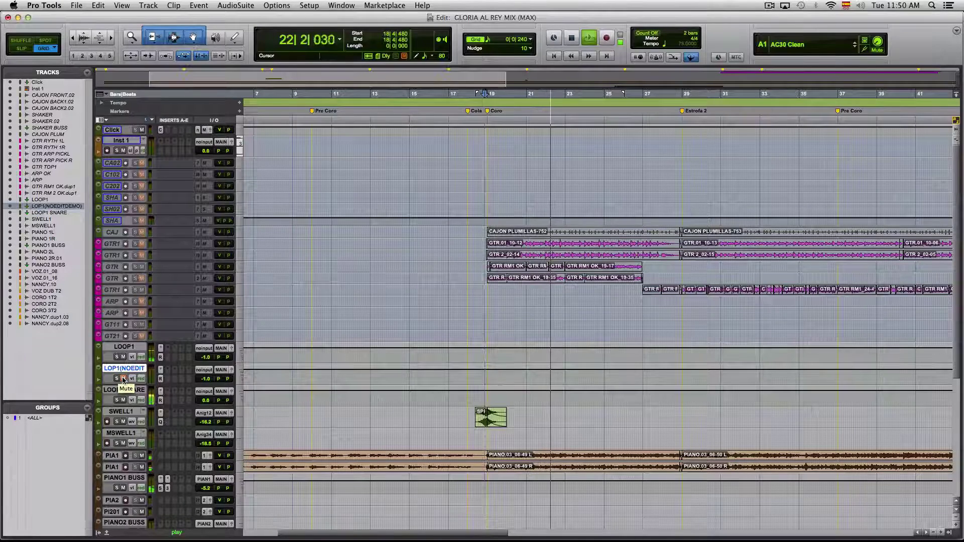
pyautogui.press('space')
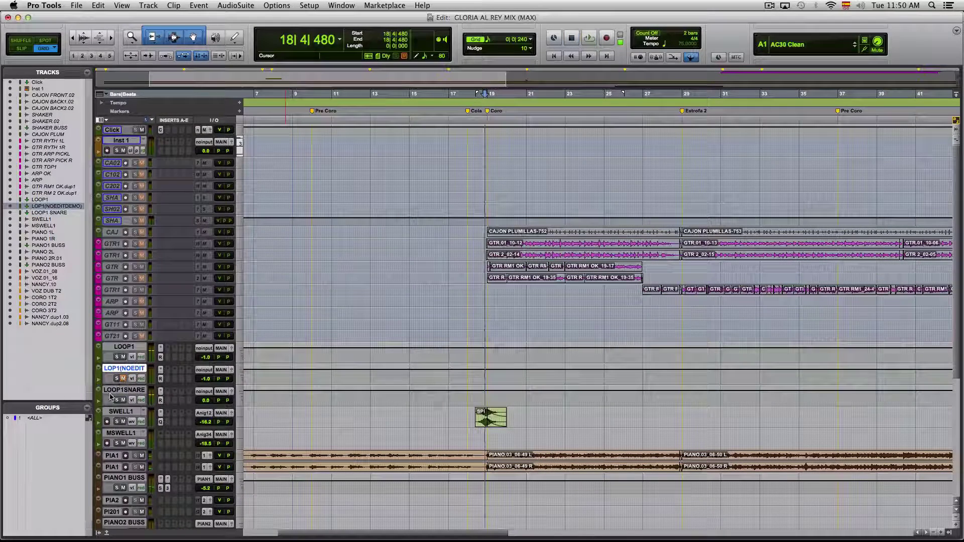